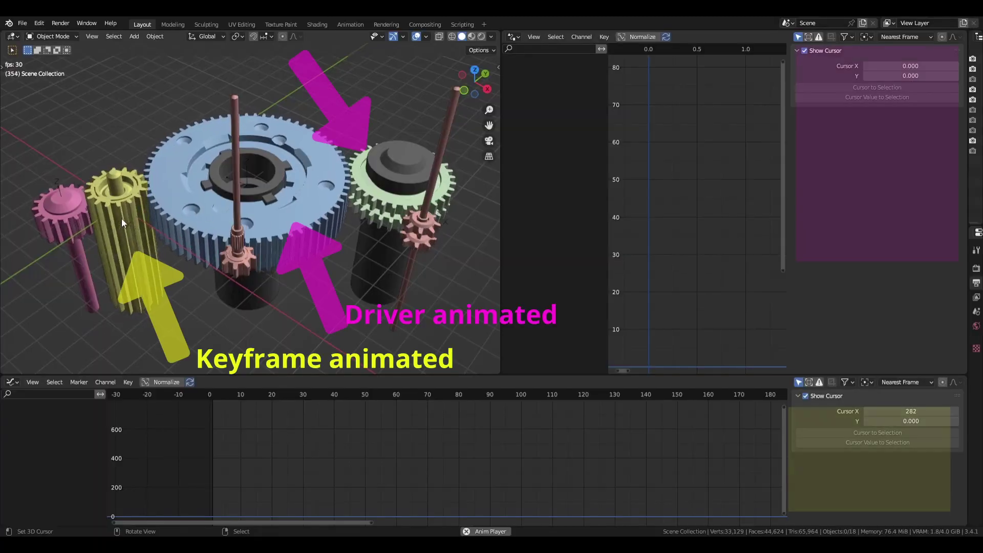
# - Select Gear_01_empty in the viewport to display its Z Euler Rotation F-curve
pyautogui.click(122, 219)
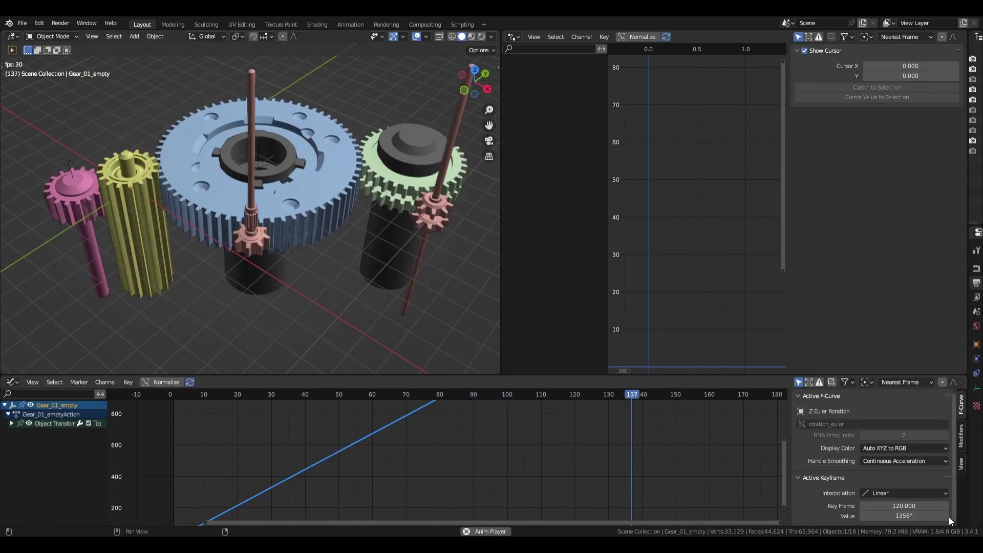
# - Lower the frame-120 Active Keyframe Value from 1356° to about 325°
pyautogui.moveTo(904, 516)
pyautogui.mouseDown()
pyautogui.moveTo(848, 516)
pyautogui.moveTo(894, 516)
pyautogui.mouseUp()
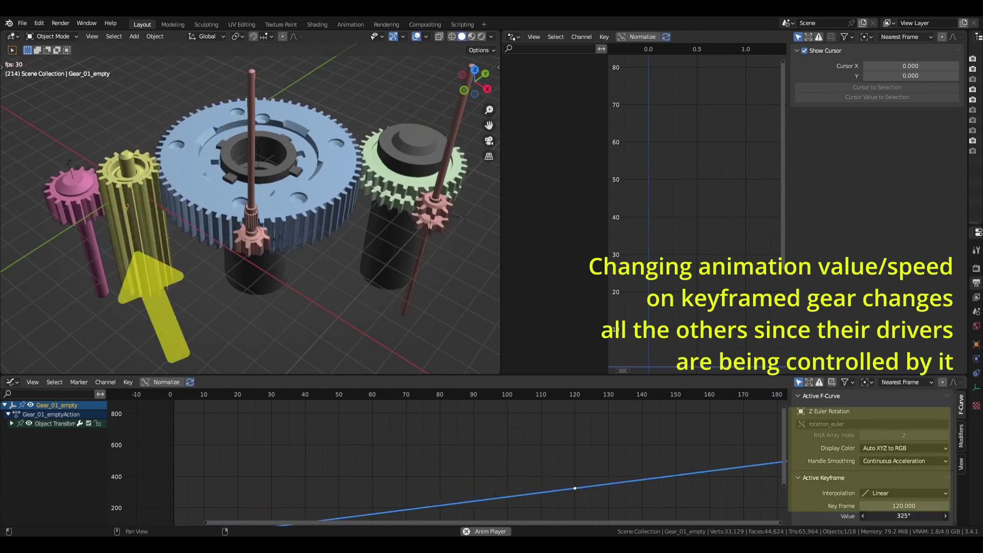
pyautogui.moveTo(937, 516); pyautogui.dragTo(914, 518)
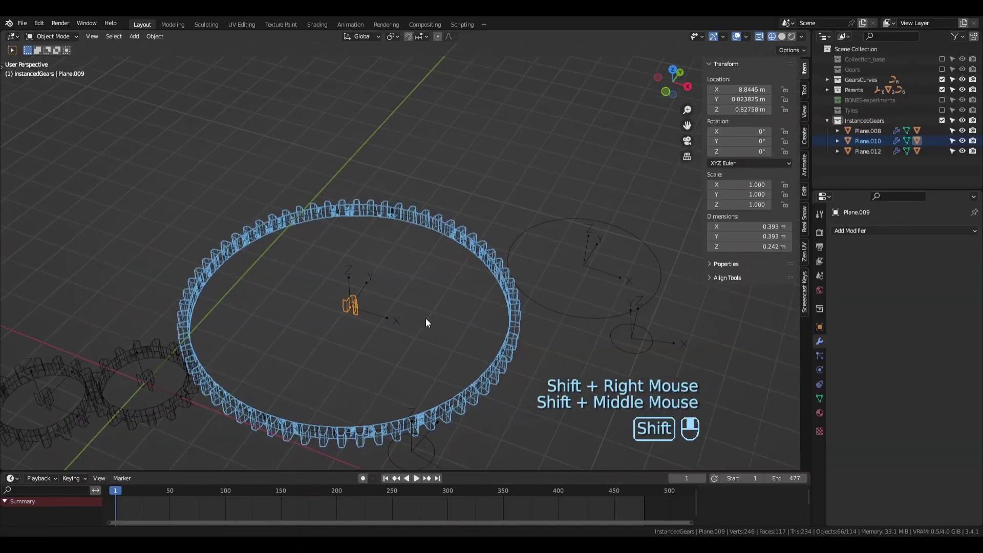
# - Duplicate the gear ring in place and clear its parent
pyautogui.hotkey('shift', 'd')
pyautogui.click(515, 121)
pyautogui.rightClick(539, 104)
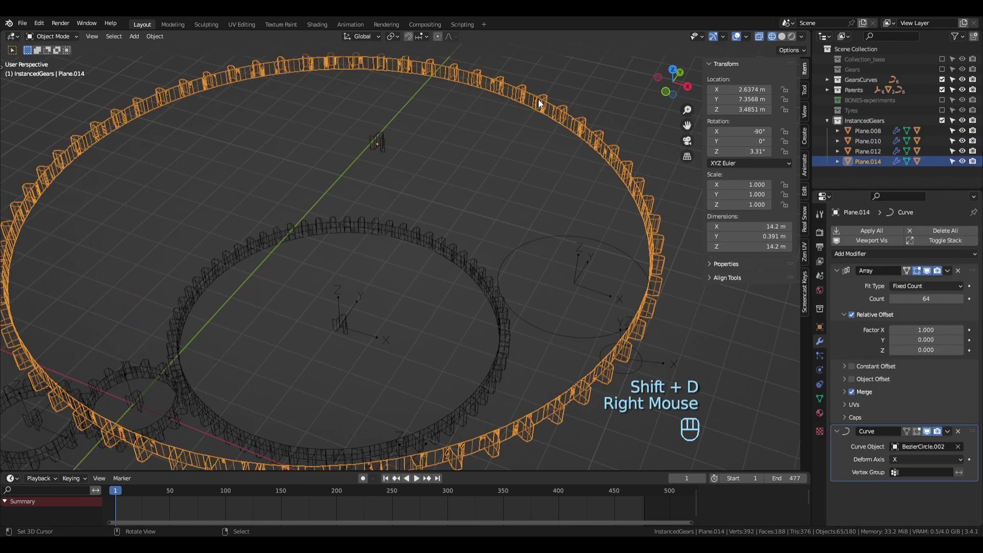
pyautogui.click(539, 101)
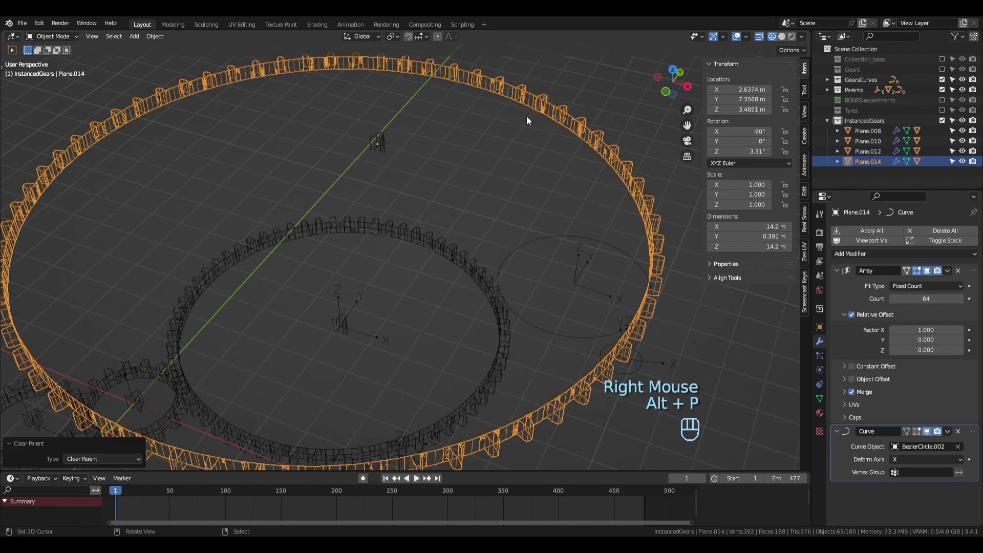
# - Copy Gear_05_empty's location and rotation onto the duplicated ring
pyautogui.scroll(-2, 526, 121)
pyautogui.keyDown('shift'); pyautogui.moveTo(527, 121); pyautogui.dragTo(487, 140, button='middle'); pyautogui.keyUp('shift')
pyautogui.keyDown('shift'); pyautogui.rightClick(525, 249); pyautogui.keyUp('shift')
pyautogui.hotkey('ctrl', 'c')
pyautogui.click(526, 244)
pyautogui.hotkey('ctrl', 'c')
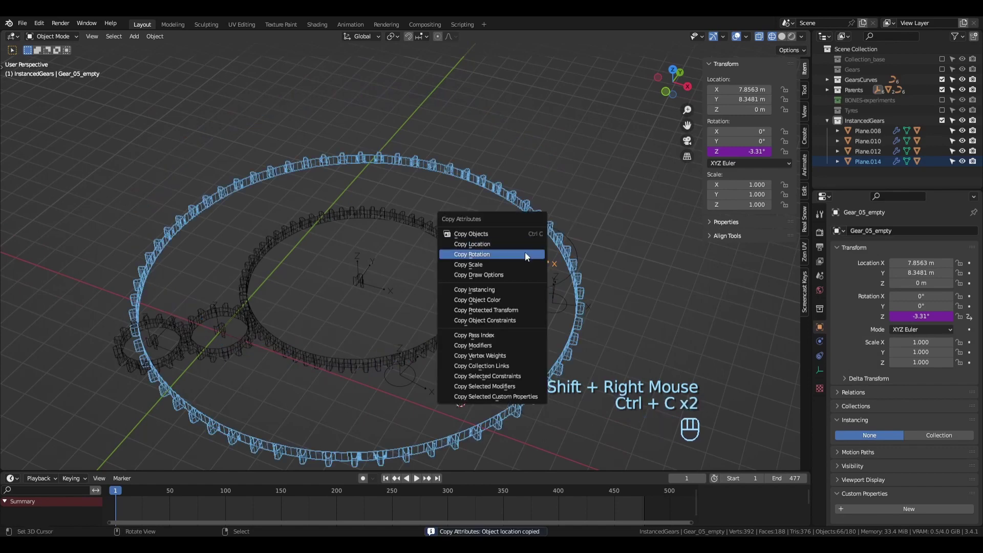
pyautogui.click(526, 254)
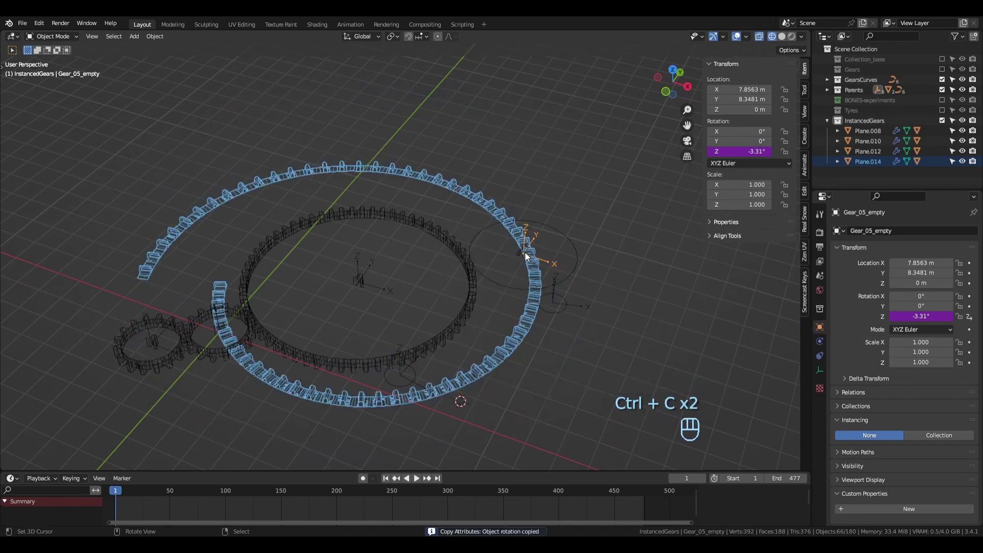
# - Parent the ring Plane.014 to Gear_05_empty and clear its Curve Object field
pyautogui.hotkey('ctrl', 'p')
pyautogui.click(511, 218)
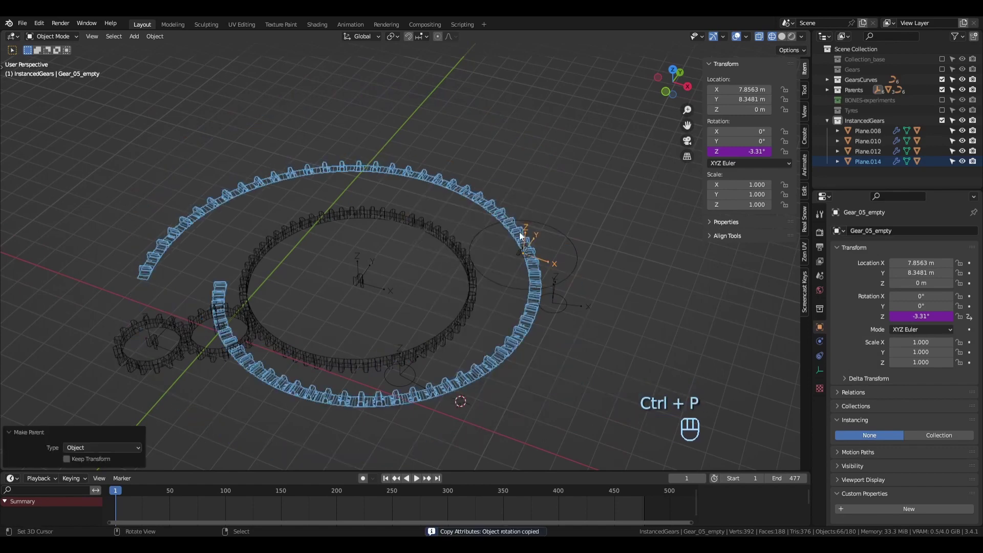
pyautogui.rightClick(532, 271)
pyautogui.click(957, 447)
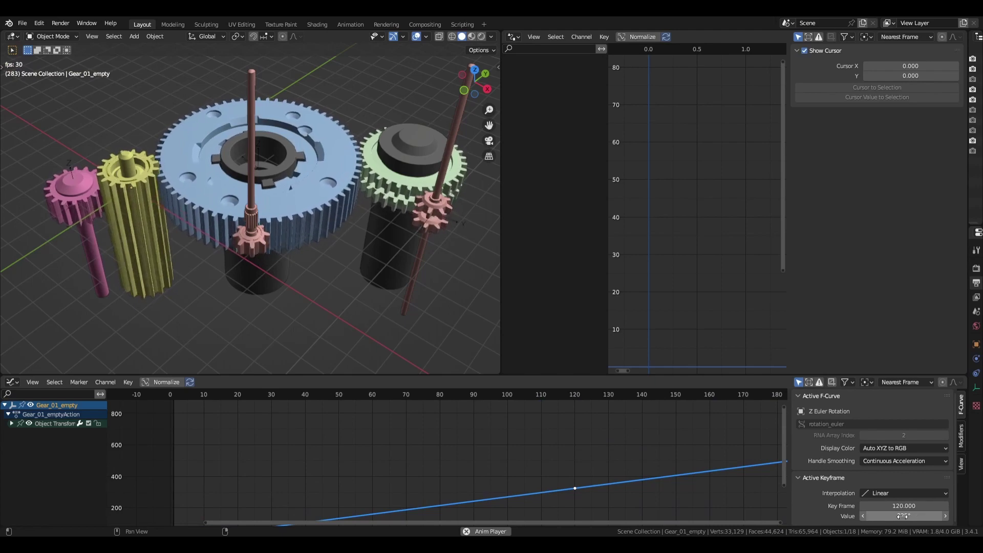
# - Raise the frame-120 Active Keyframe Value from 325° to 1127°
pyautogui.moveTo(894, 516); pyautogui.dragTo(894, 516)
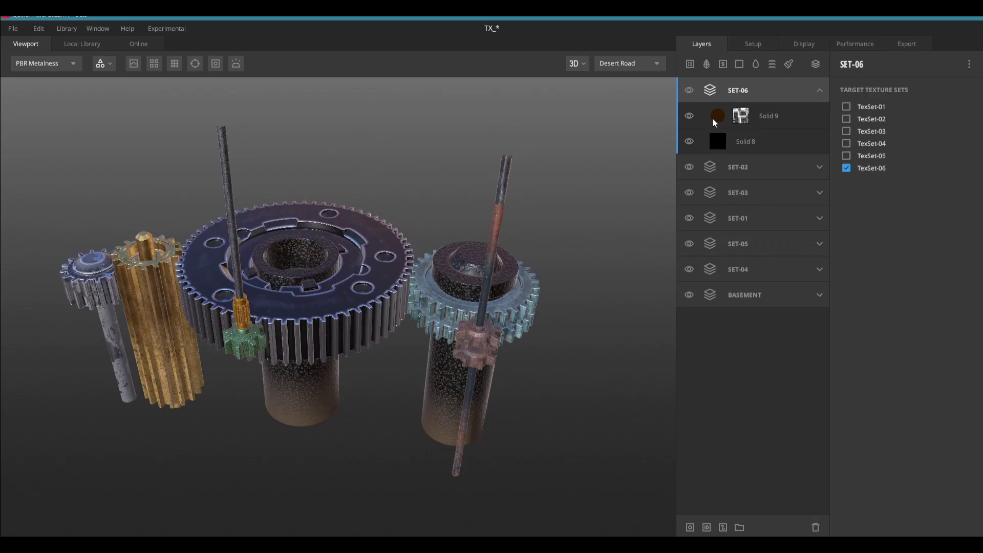
# - Turn off visibility of SET-02, SET-03, SET-01, BASEMENT and SET-05 in the Layers panel
pyautogui.click(689, 167)
pyautogui.click(690, 193)
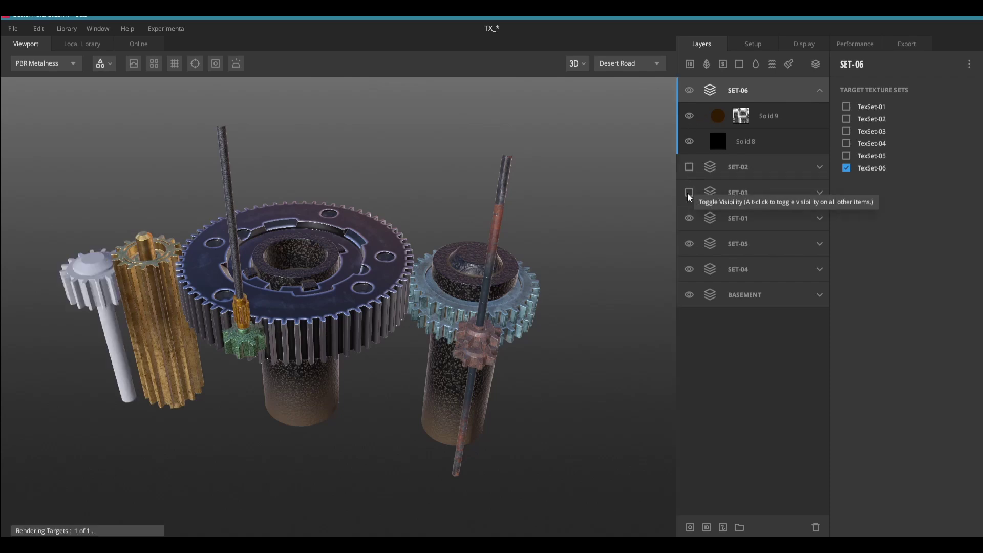
pyautogui.click(689, 218)
pyautogui.click(689, 296)
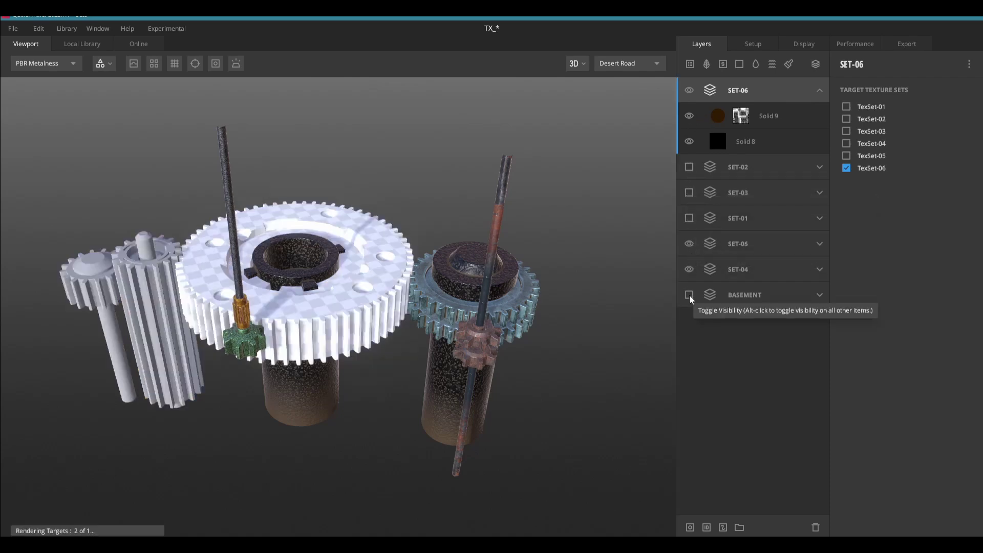
pyautogui.click(689, 244)
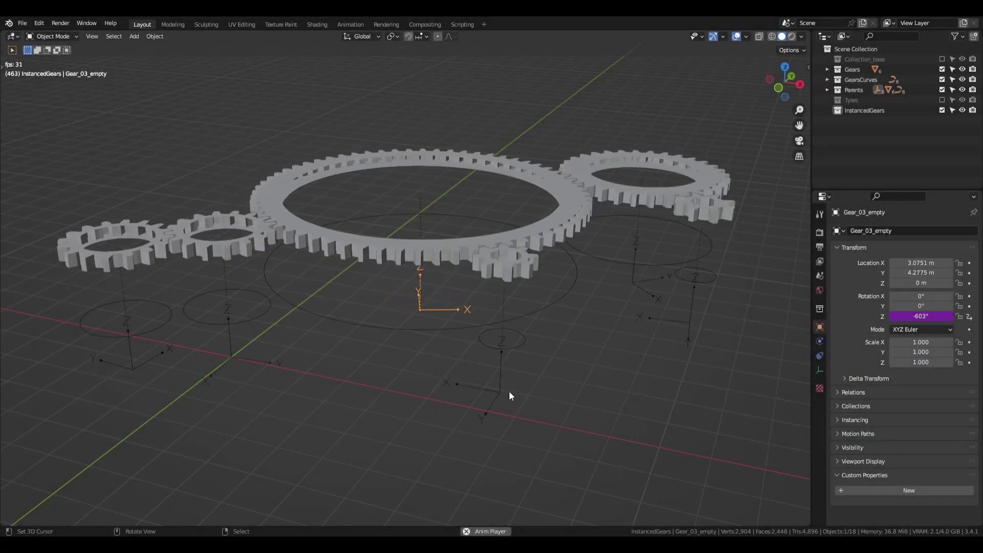
pyautogui.click(509, 394)
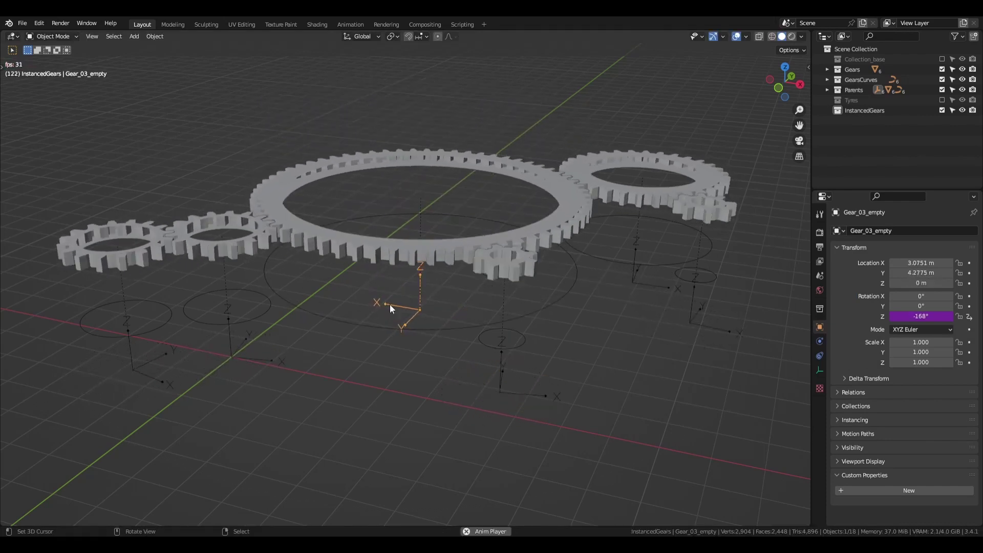
pyautogui.click(339, 328)
pyautogui.press('g')
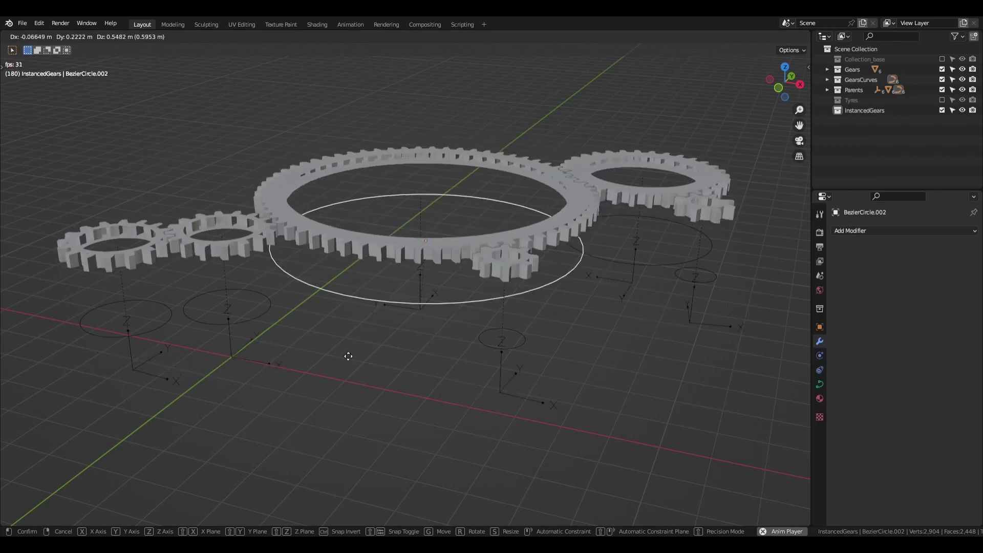
pyautogui.press('Escape')
pyautogui.click(339, 246)
pyautogui.press('g')
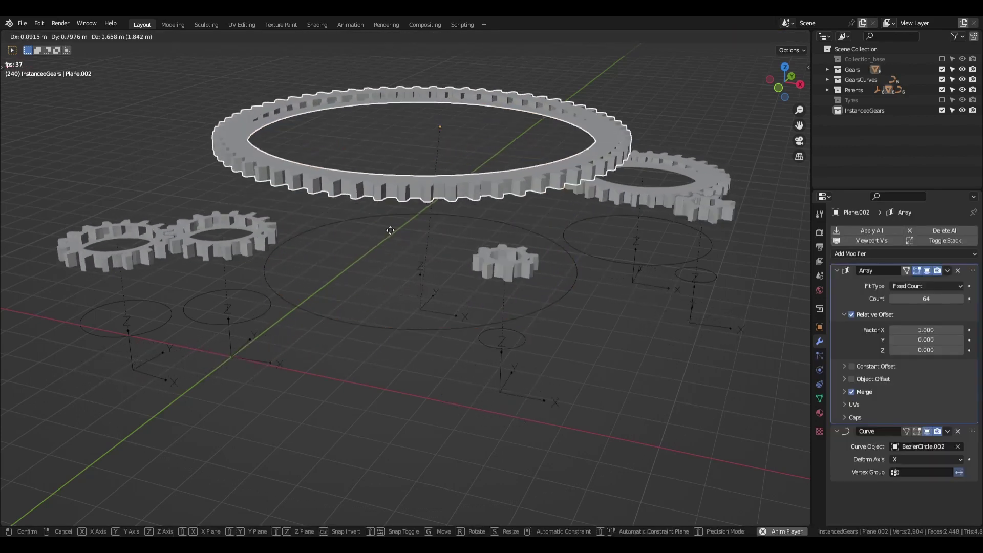
pyautogui.press('Escape')
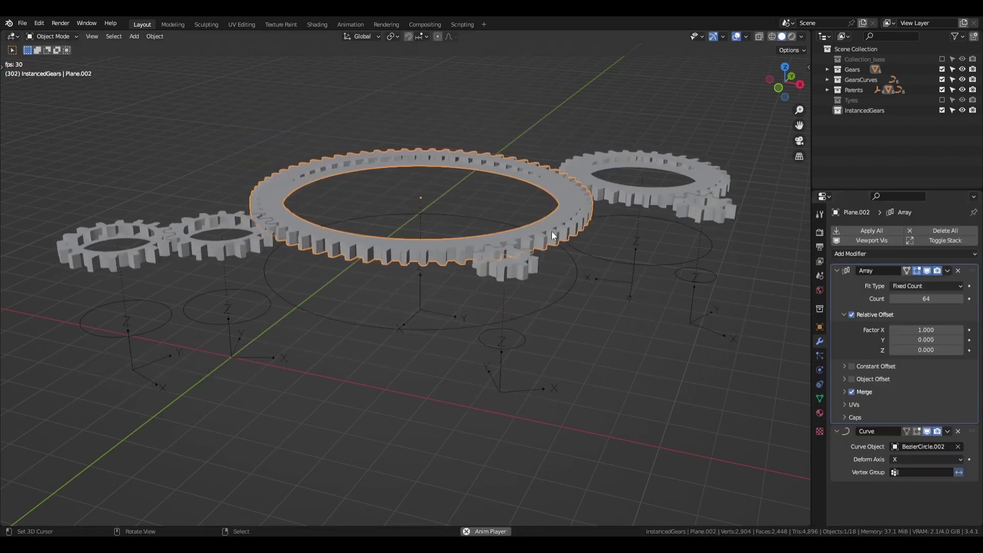
pyautogui.press('space')
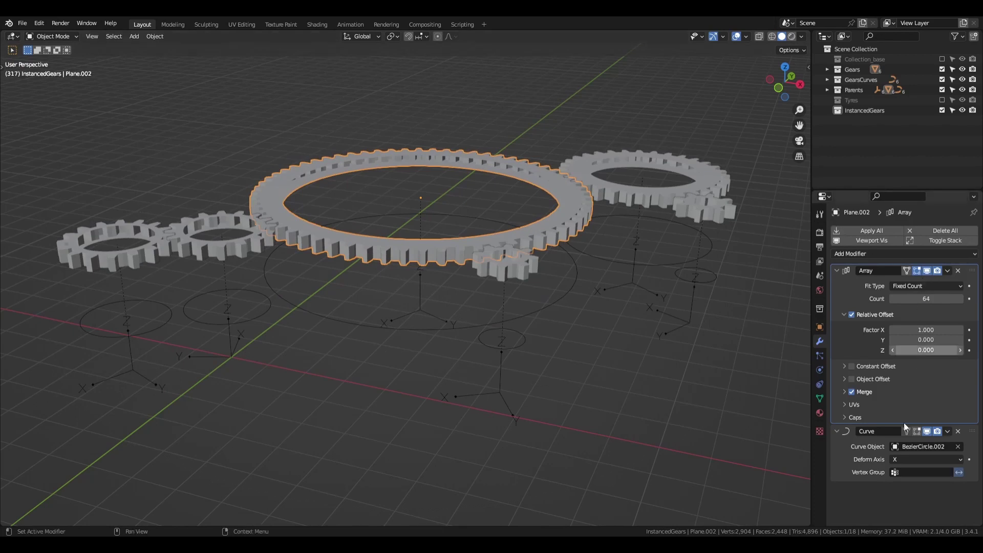
pyautogui.click(927, 432)
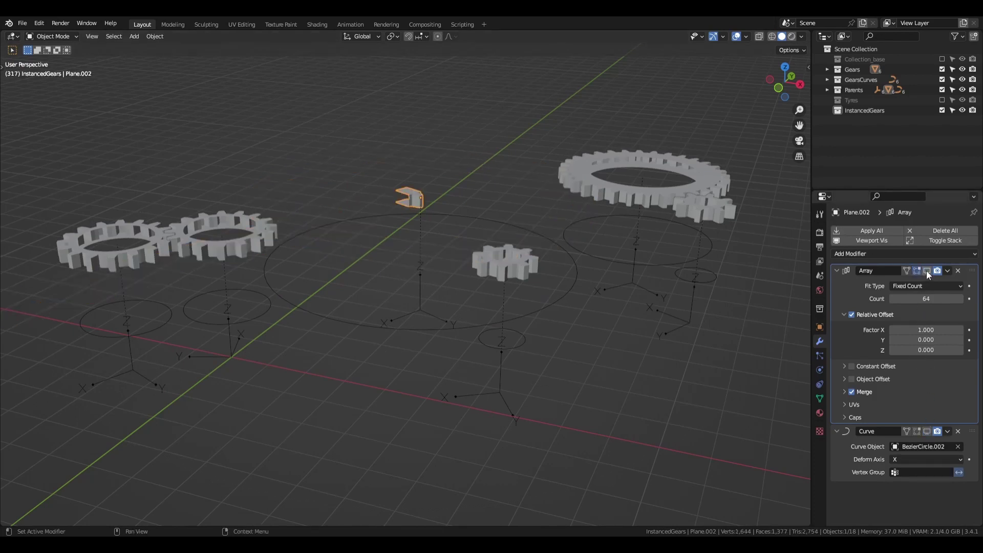
pyautogui.scroll(10, 407, 187)
pyautogui.moveTo(462, 257)
pyautogui.mouseDown(button='middle')
pyautogui.moveTo(465, 287)
pyautogui.moveTo(461, 182)
pyautogui.moveTo(454, 259)
pyautogui.mouseUp(button='middle')
pyautogui.scroll(-5, 456, 240)
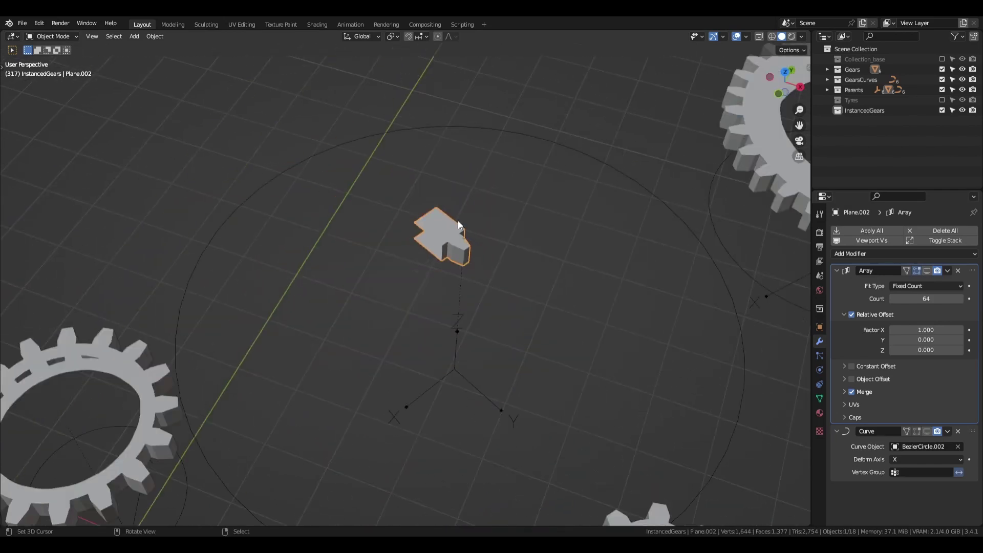
pyautogui.scroll(-4, 451, 230)
pyautogui.scroll(2, 537, 248)
pyautogui.scroll(-2, 512, 220)
pyautogui.moveTo(513, 220); pyautogui.dragTo(671, 197, button='middle')
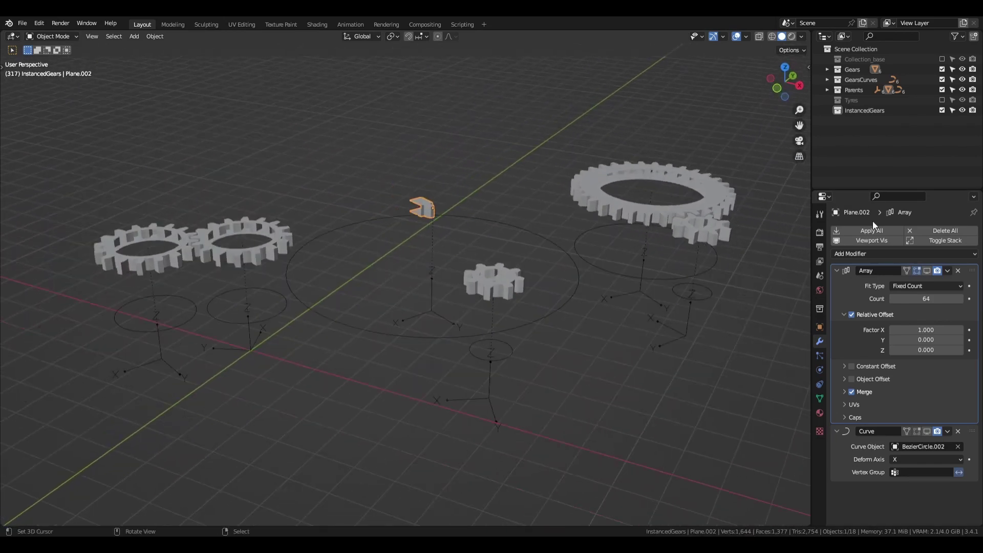
pyautogui.click(928, 271)
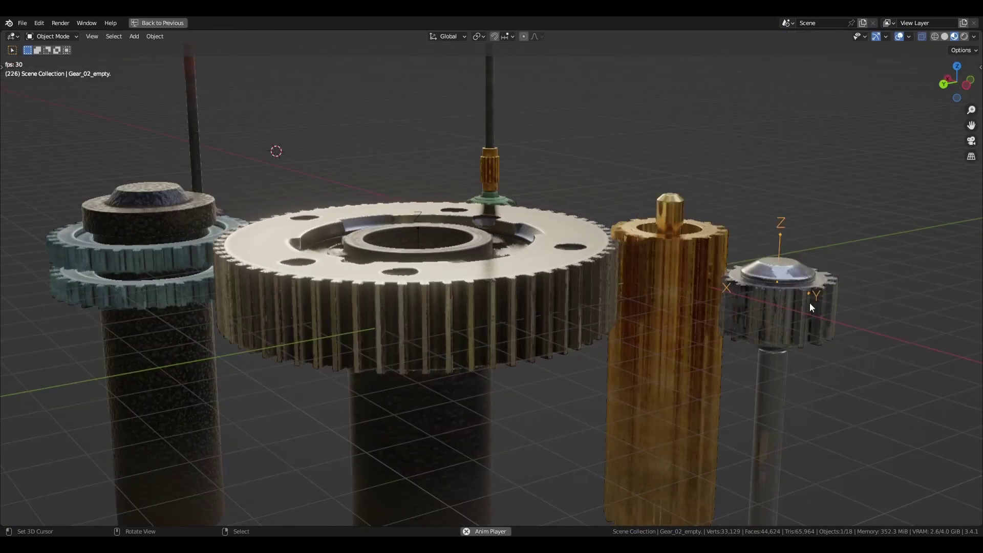
pyautogui.press('g')
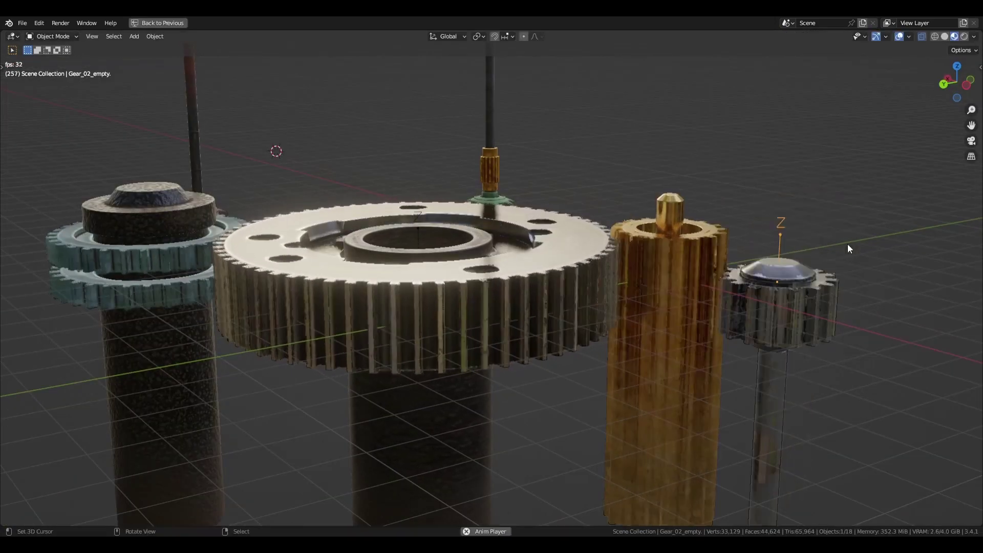
pyautogui.click(841, 319)
pyautogui.click(826, 312)
pyautogui.press('g')
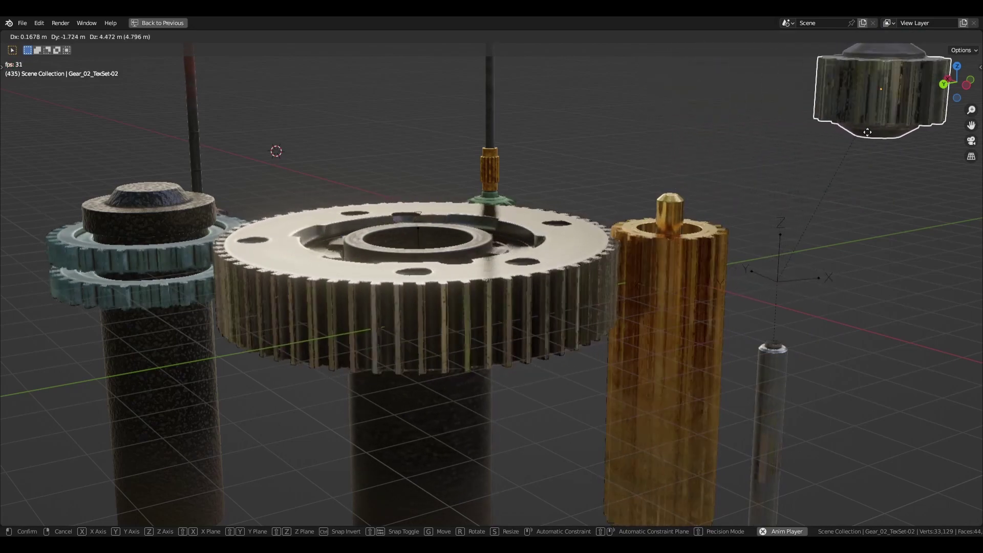
pyautogui.press('Escape')
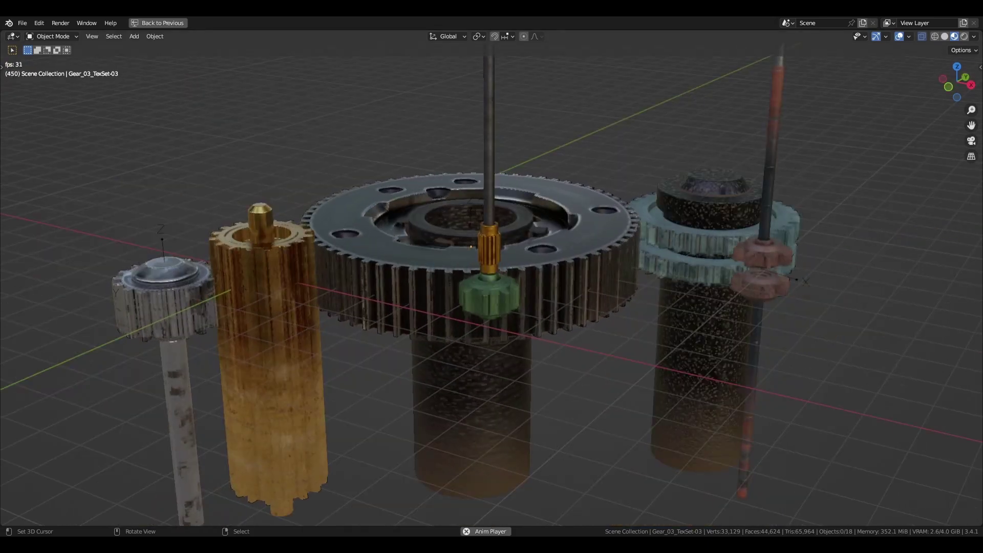
pyautogui.moveTo(718, 399); pyautogui.dragTo(938, 401, button='middle')
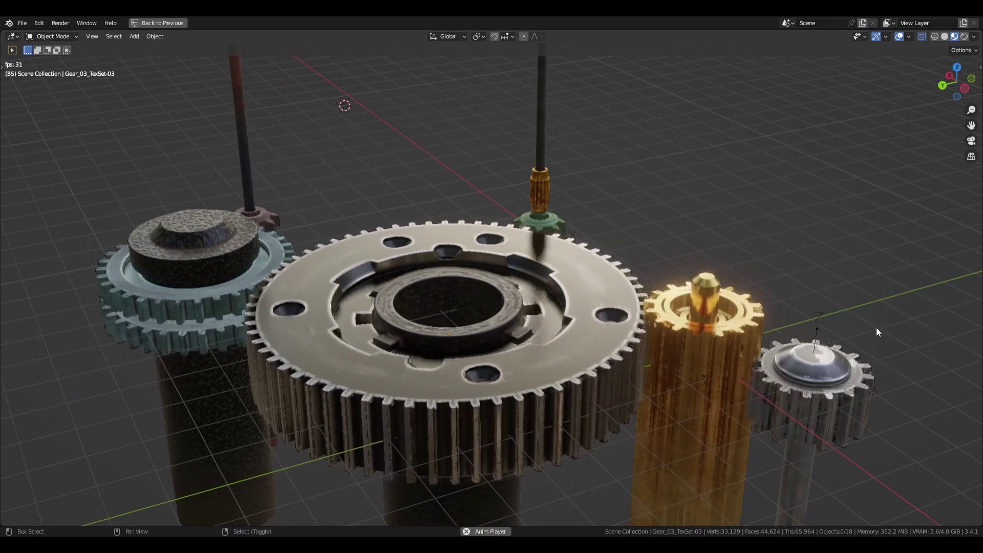
pyautogui.moveTo(787, 337); pyautogui.dragTo(731, 314, button='middle')
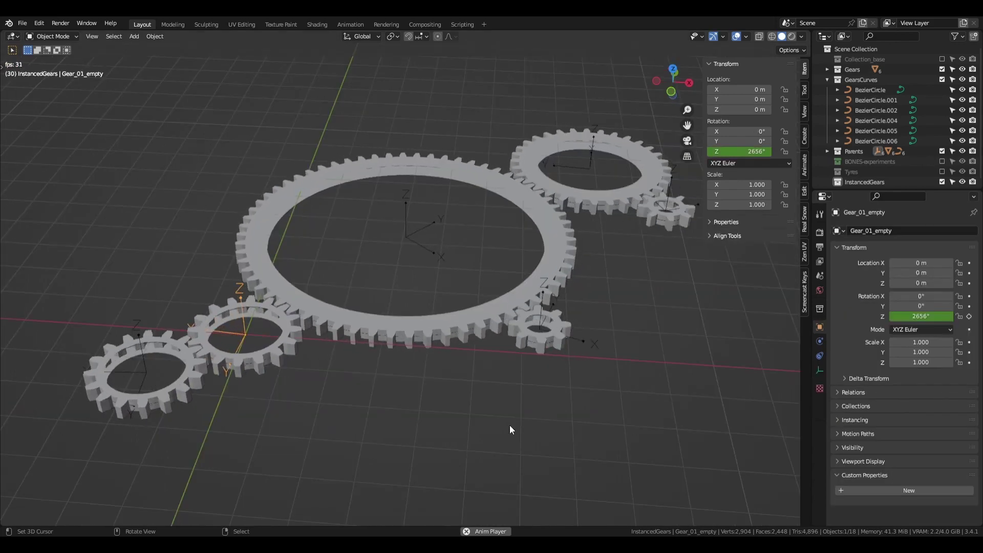
# - In top orthographic view, include the Gears collection so meshes appear over the Bezier circles
pyautogui.press('KP_7')
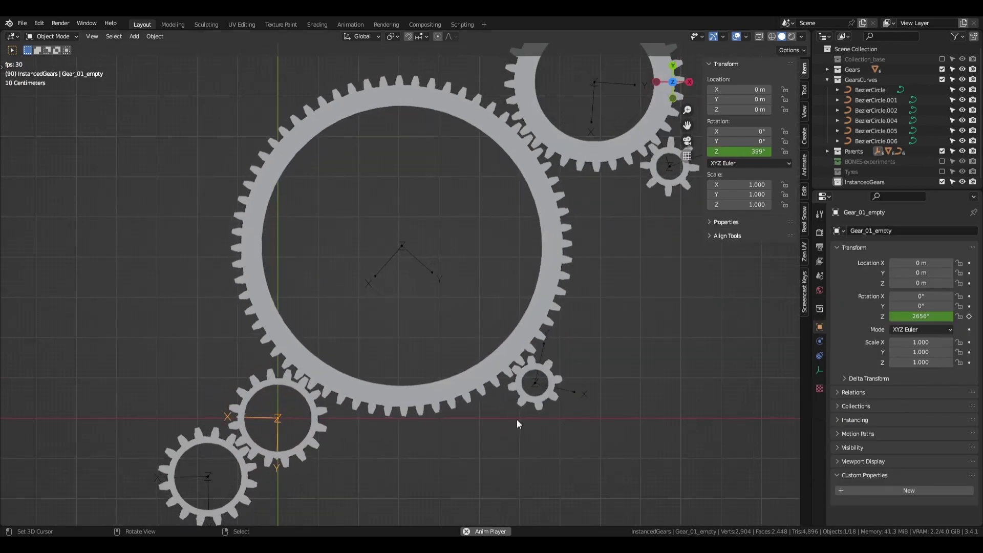
pyautogui.scroll(-2, 463, 302)
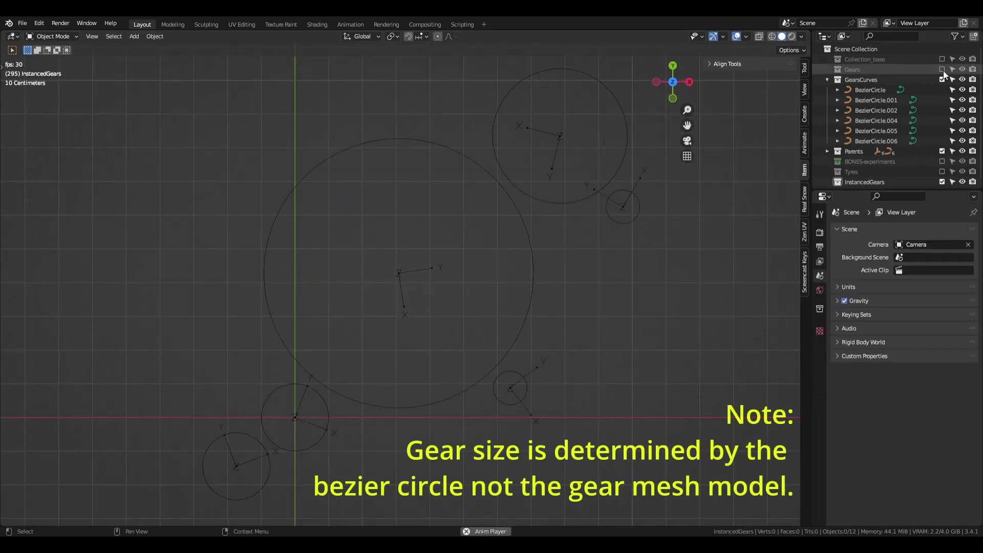
pyautogui.click(943, 70)
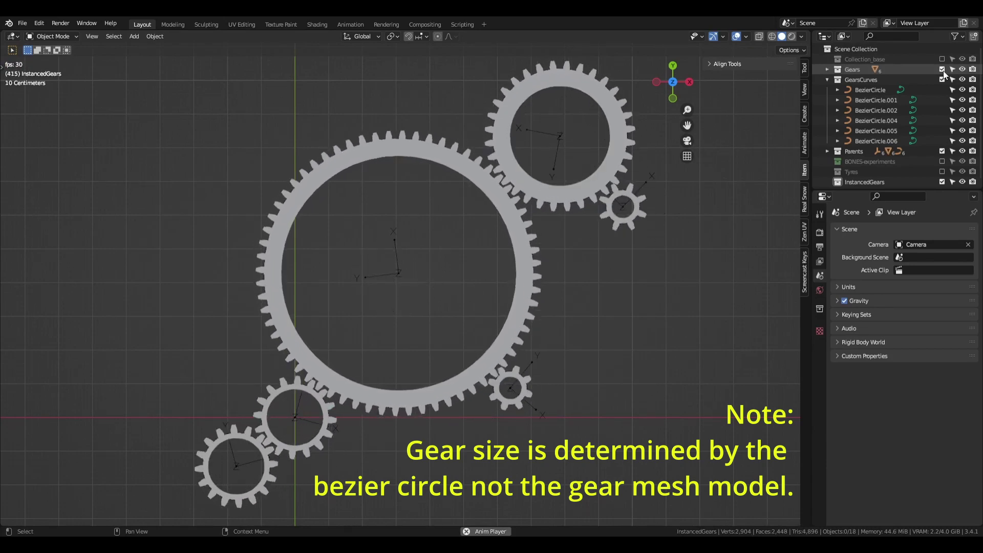
# - Stop playback and enable the tooth plane's Array modifier in the viewport for 16 teeth
pyautogui.click(871, 90)
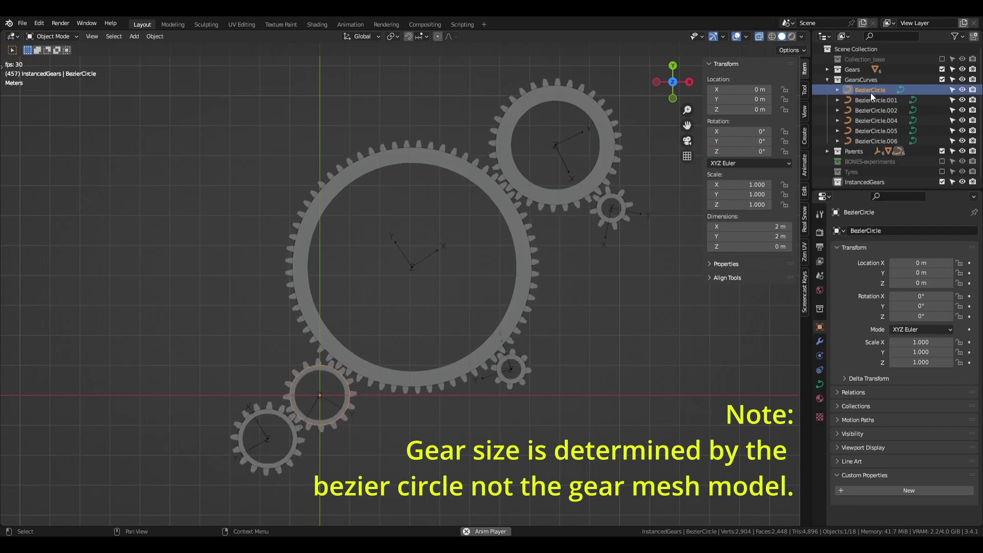
pyautogui.press('Escape')
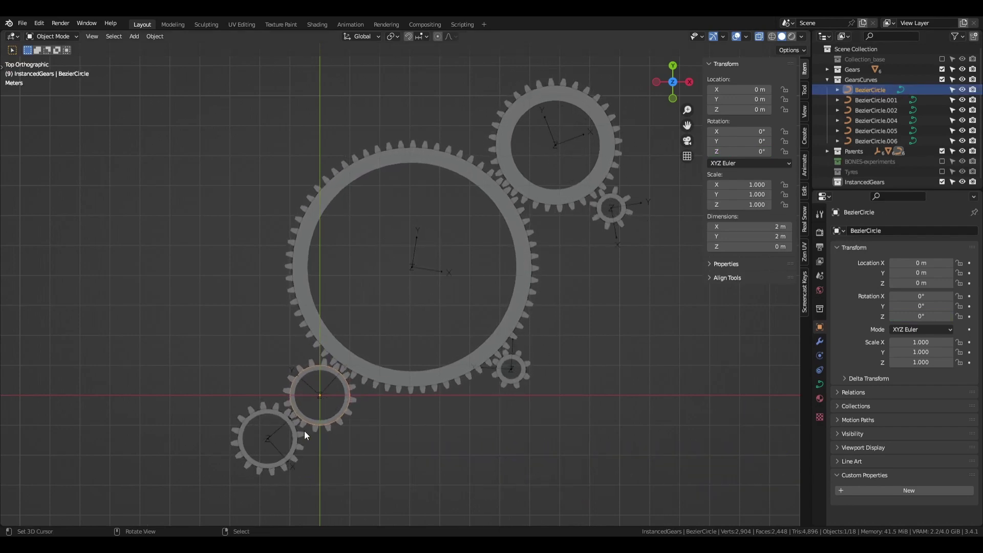
pyautogui.scroll(6, 304, 432)
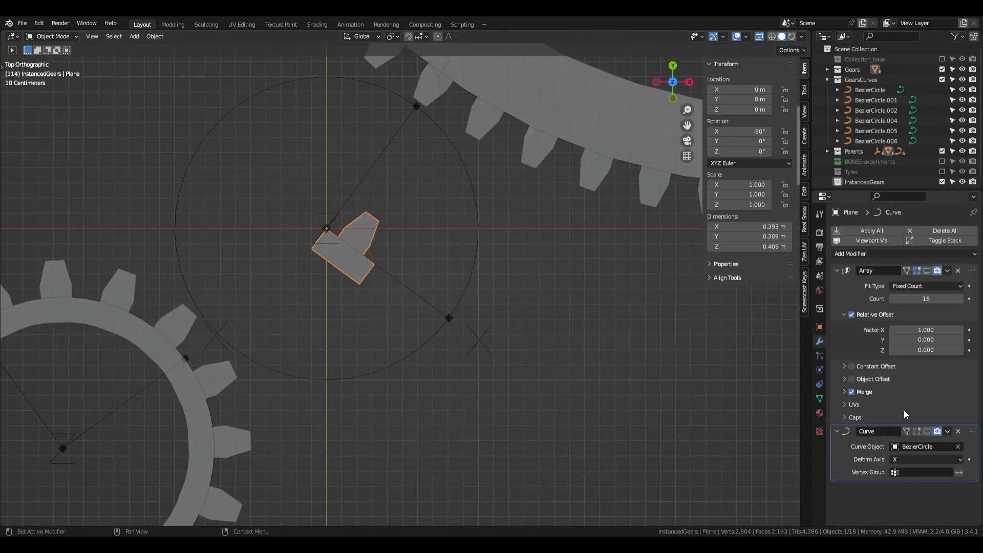
pyautogui.click(930, 269)
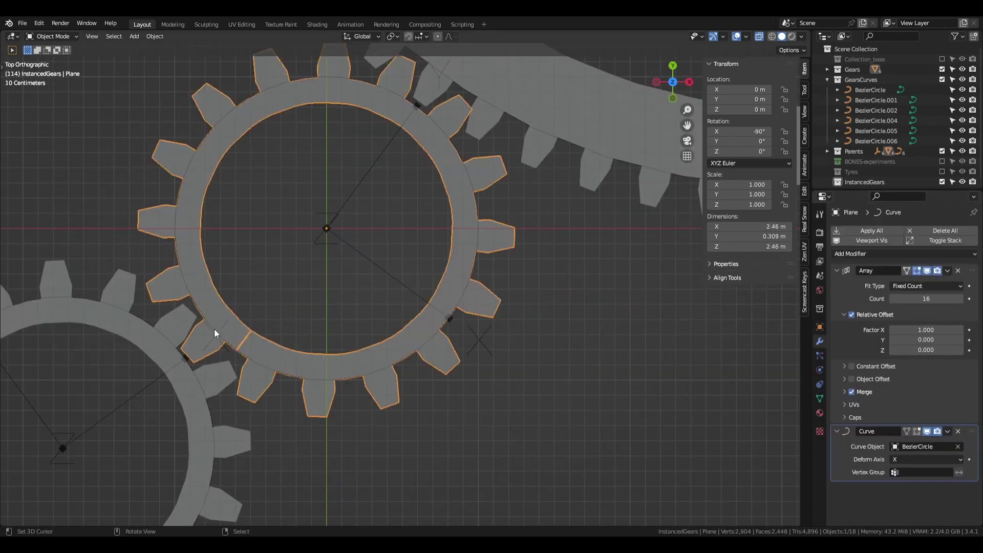
pyautogui.keyDown('shift'); pyautogui.moveTo(218, 333); pyautogui.dragTo(236, 337, button='middle'); pyautogui.keyUp('shift')
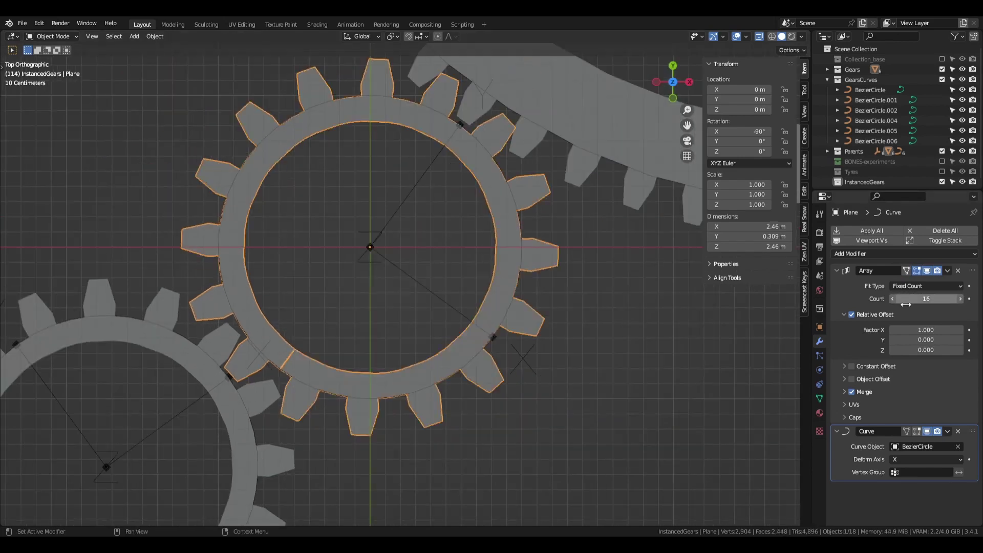
pyautogui.keyDown('shift'); pyautogui.moveTo(483, 346); pyautogui.dragTo(494, 361, button='middle'); pyautogui.keyUp('shift')
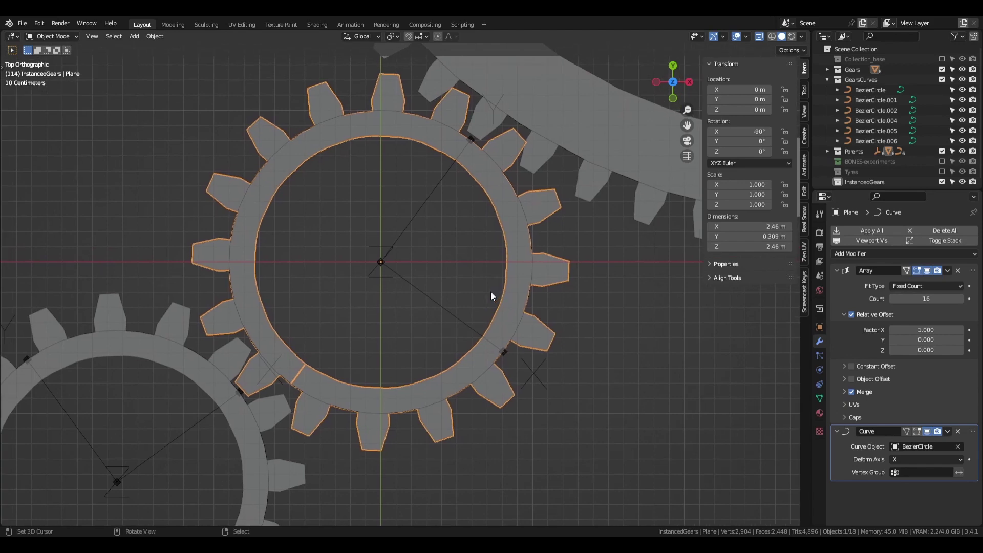
pyautogui.click(491, 293)
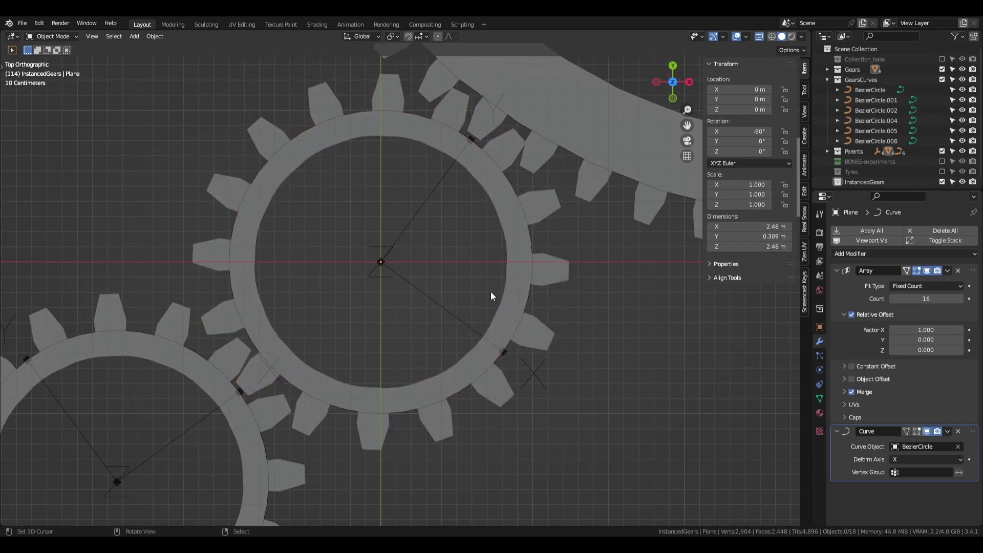
pyautogui.scroll(-7, 491, 293)
pyautogui.keyDown('shift'); pyautogui.moveTo(491, 293); pyautogui.dragTo(426, 358, button='middle'); pyautogui.keyUp('shift')
pyautogui.scroll(-1, 468, 309)
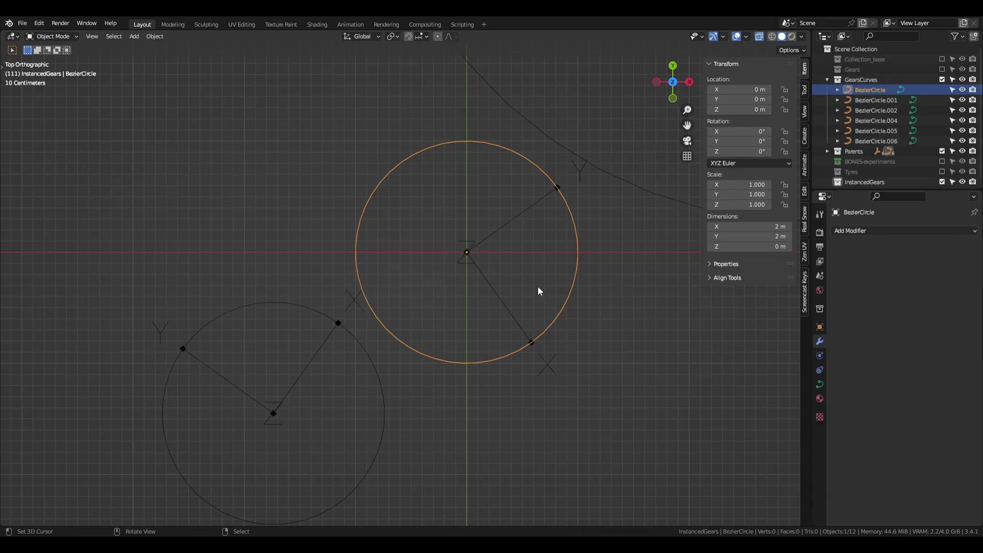
# - Play the wikiHow clip explaining circumference as C = πd, diameter times pi
pyautogui.scroll(1, 539, 283)
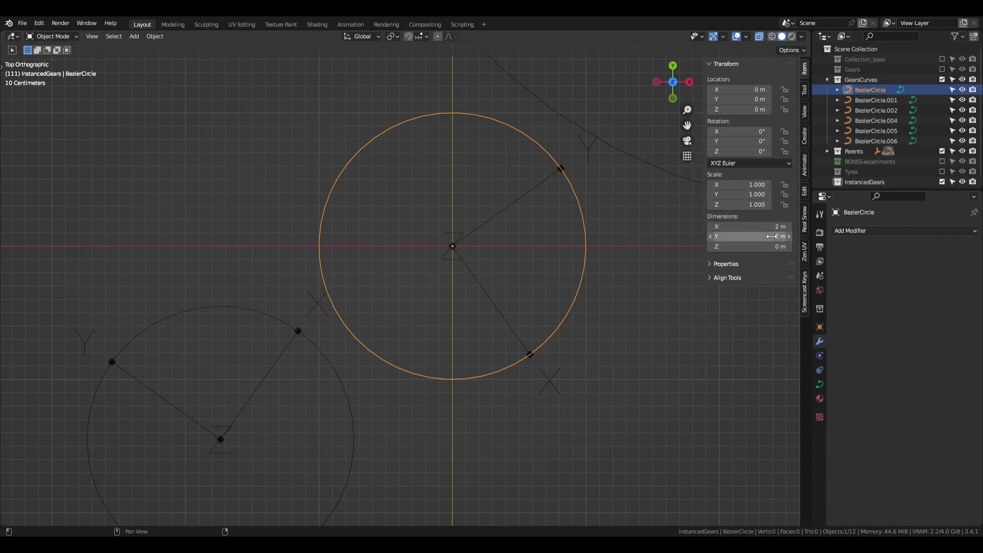
# - Set the tooth plane's X dimension to 0.393 m (6.2831 ÷ 16) with the animation playing
pyautogui.press('space')
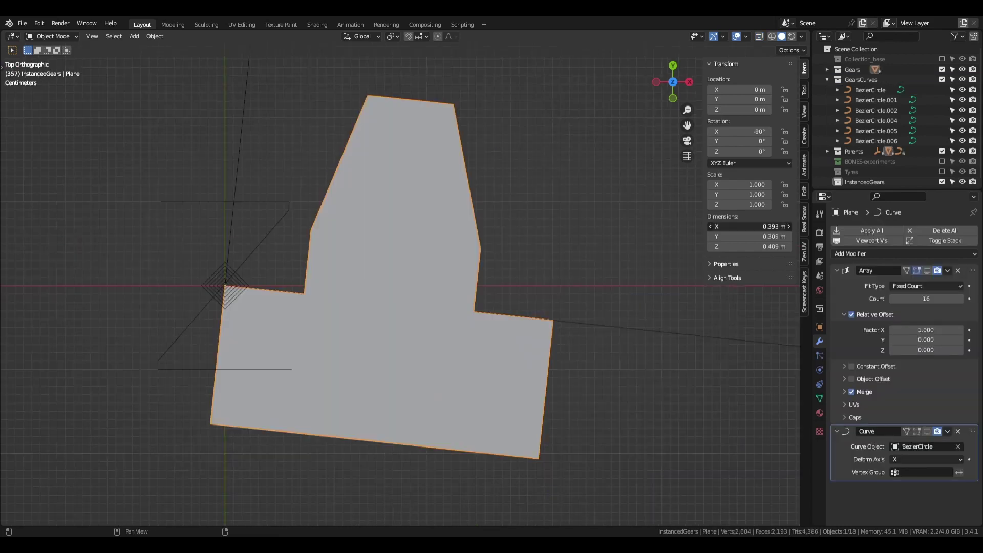
pyautogui.moveTo(751, 226)
pyautogui.mouseDown()
pyautogui.moveTo(799, 226)
pyautogui.moveTo(750, 226)
pyautogui.mouseUp()
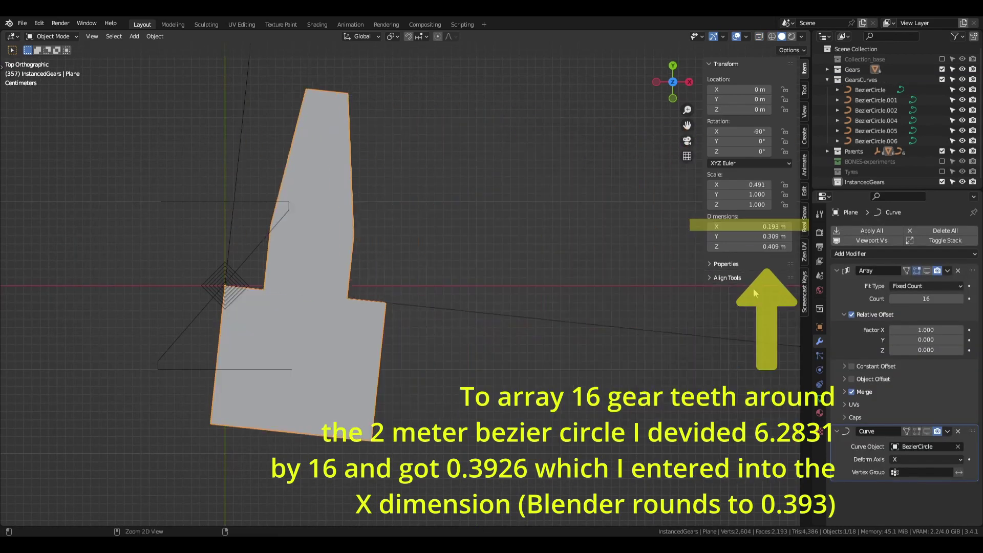
pyautogui.press('Escape')
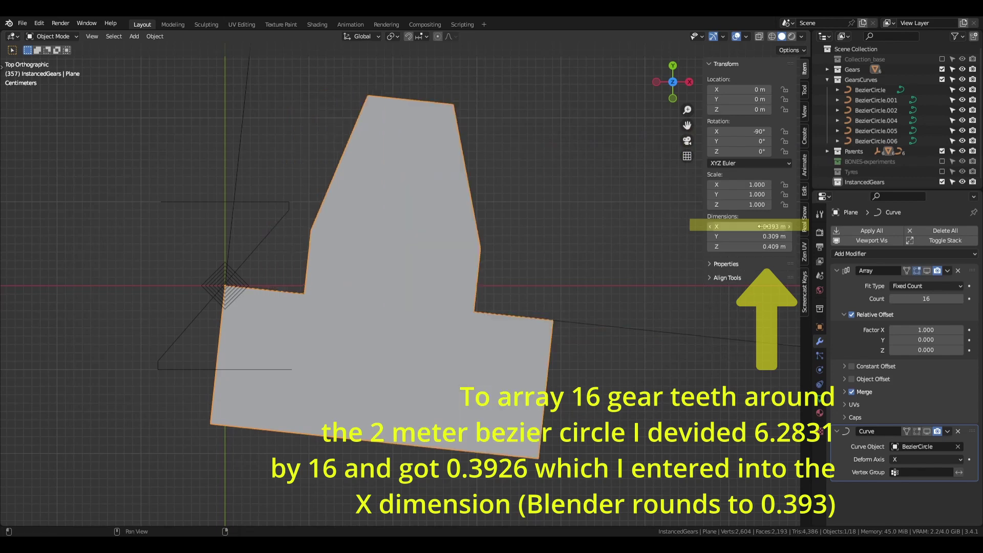
pyautogui.scroll(-7, 416, 190)
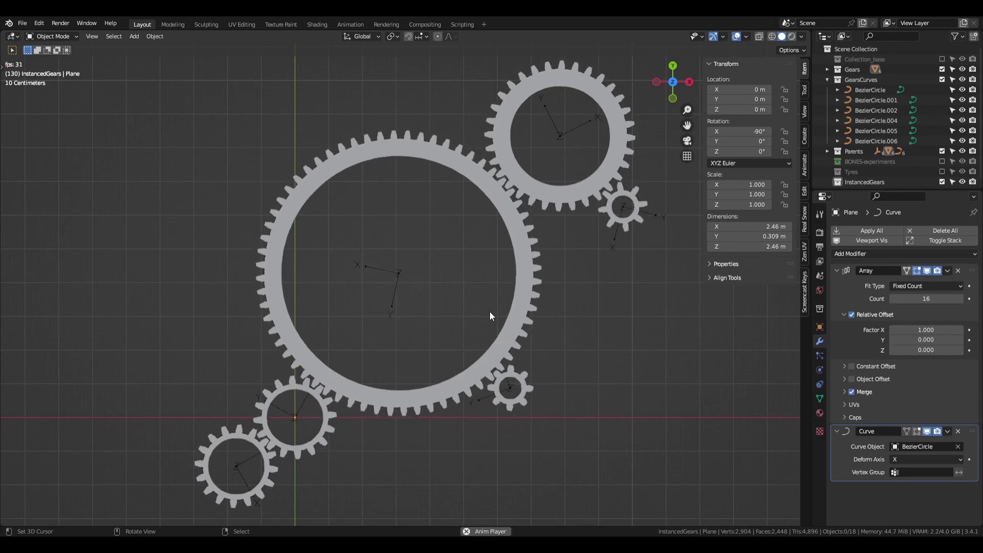
pyautogui.click(942, 69)
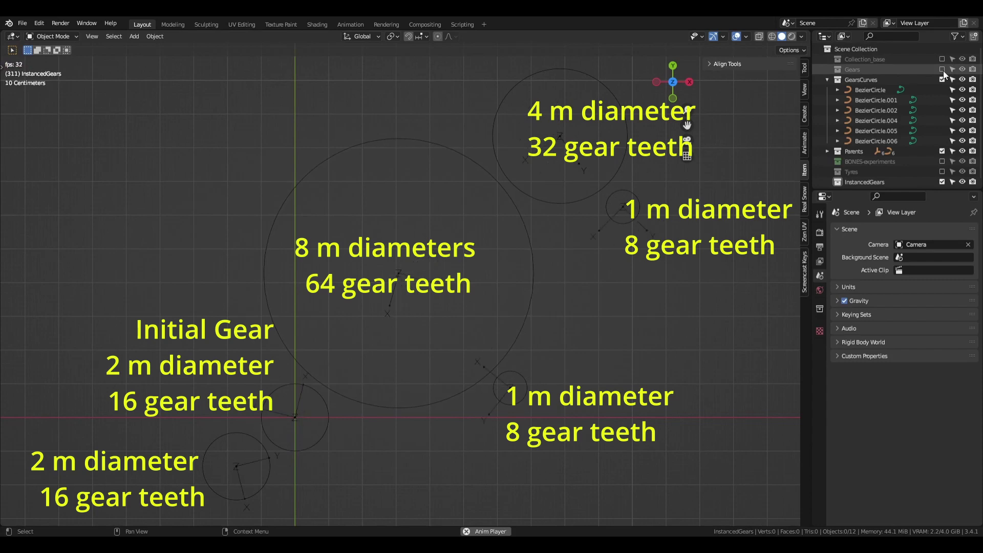
pyautogui.click(943, 70)
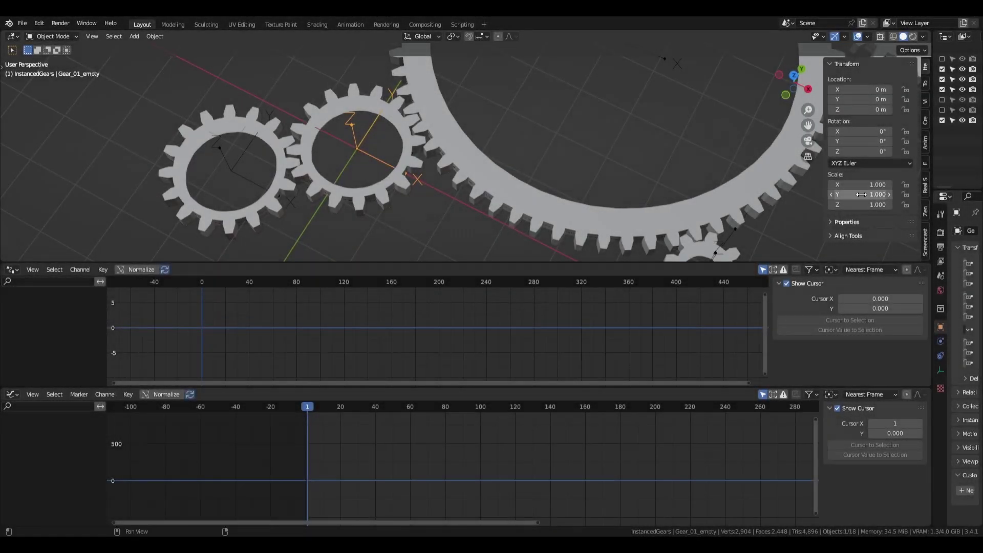
# - Keyframe Gear_01_empty's Z rotation at frame 1 and at 136° on frame 120
pyautogui.rightClick(852, 151)
pyautogui.click(852, 151)
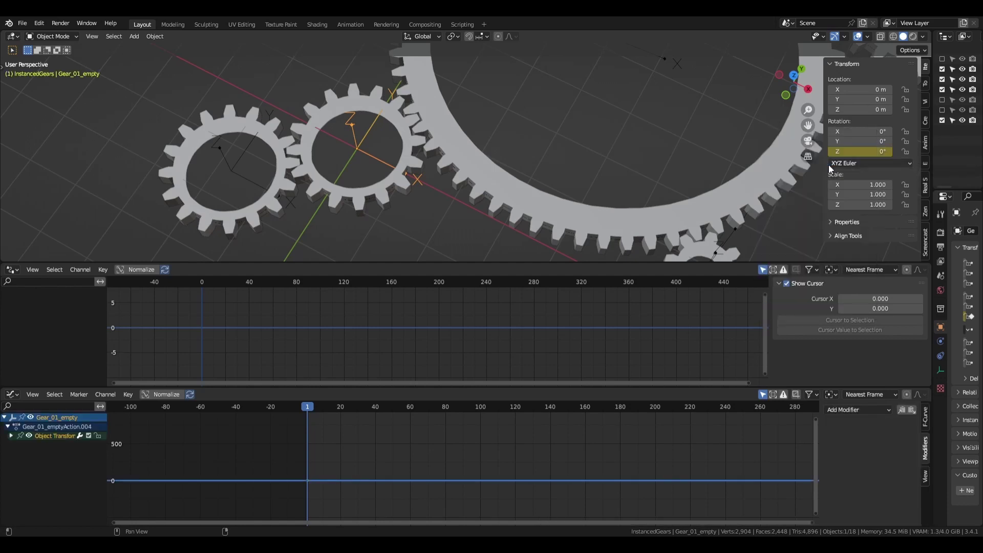
pyautogui.click(516, 410)
pyautogui.click(516, 416)
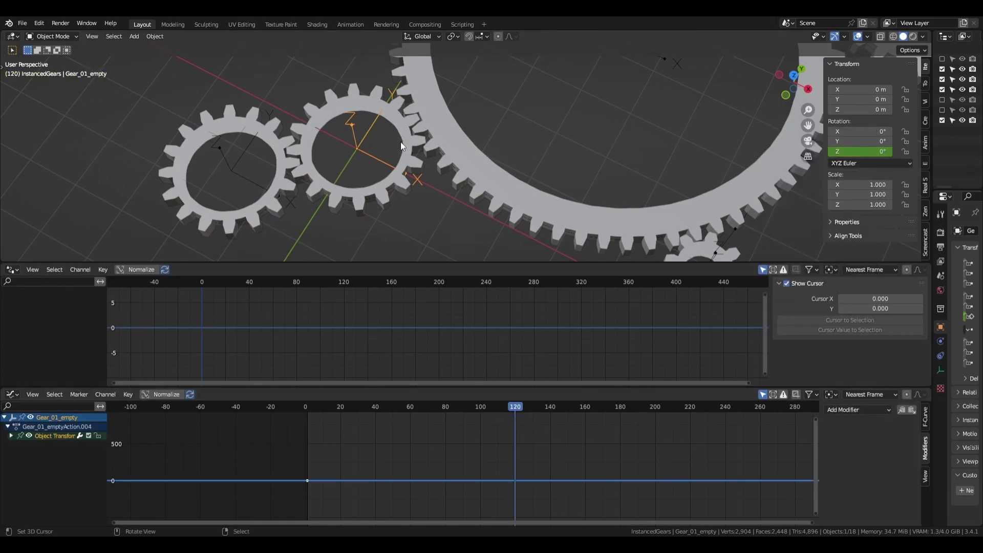
pyautogui.moveTo(843, 152); pyautogui.dragTo(846, 153)
pyautogui.rightClick(845, 152)
pyautogui.click(829, 90)
# - Add a Cycles F-Curve modifier with Repeat with Offset before and after
pyautogui.moveTo(560, 442); pyautogui.dragTo(537, 435, button='middle')
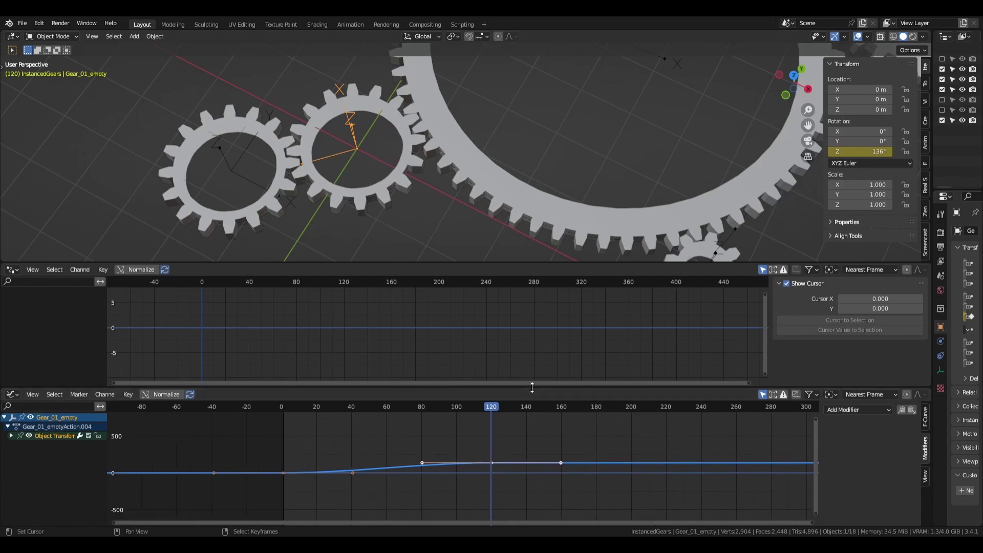
pyautogui.moveTo(533, 387); pyautogui.dragTo(532, 366)
pyautogui.click(926, 396)
pyautogui.click(926, 425)
pyautogui.click(870, 393)
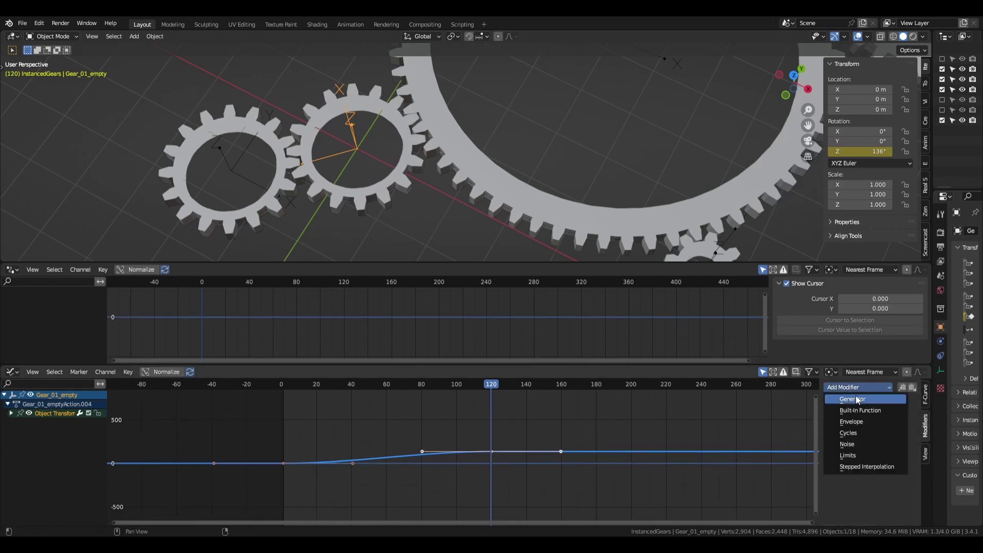
pyautogui.click(865, 433)
pyautogui.click(904, 421)
pyautogui.click(894, 446)
pyautogui.click(898, 444)
pyautogui.click(891, 469)
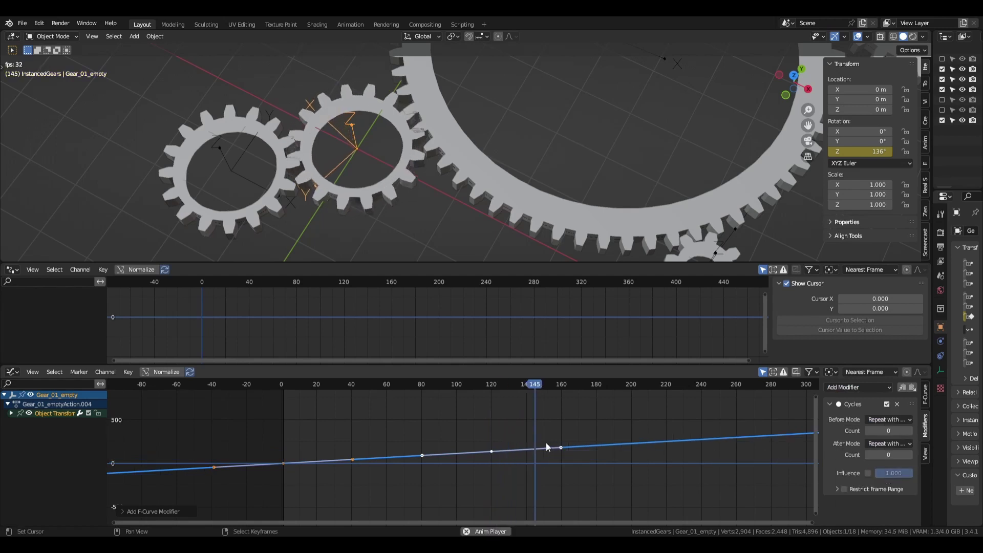
# - Make the rotation keys linear and set the end keyframe value to 720°
pyautogui.press('t')
pyautogui.click(375, 461)
pyautogui.click(492, 452)
pyautogui.press('g')
pyautogui.click(492, 419)
pyautogui.click(926, 398)
pyautogui.doubleClick(889, 506)
pyautogui.write('720')
pyautogui.press('Return')
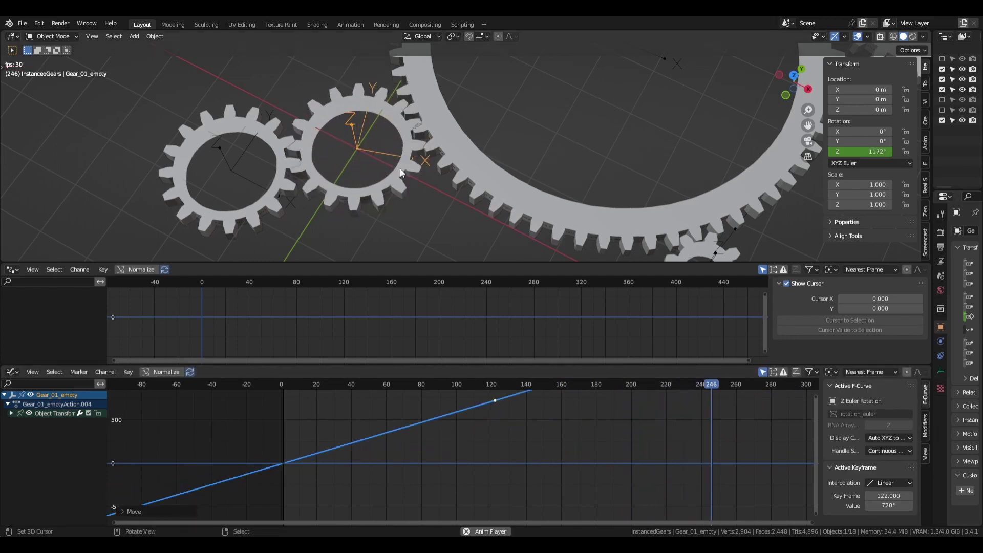
pyautogui.scroll(4, 331, 106)
pyautogui.scroll(-4, 331, 112)
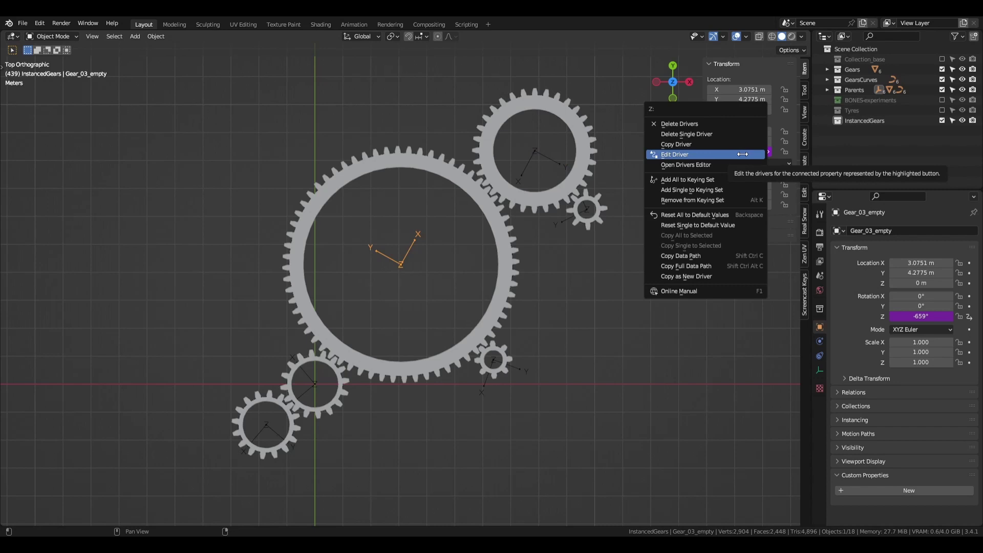
# - Drive Gear_03_empty's Z rotation from Gear_01_empty's Z rotation with the scripted expression (var/4)*-1
pyautogui.click(707, 154)
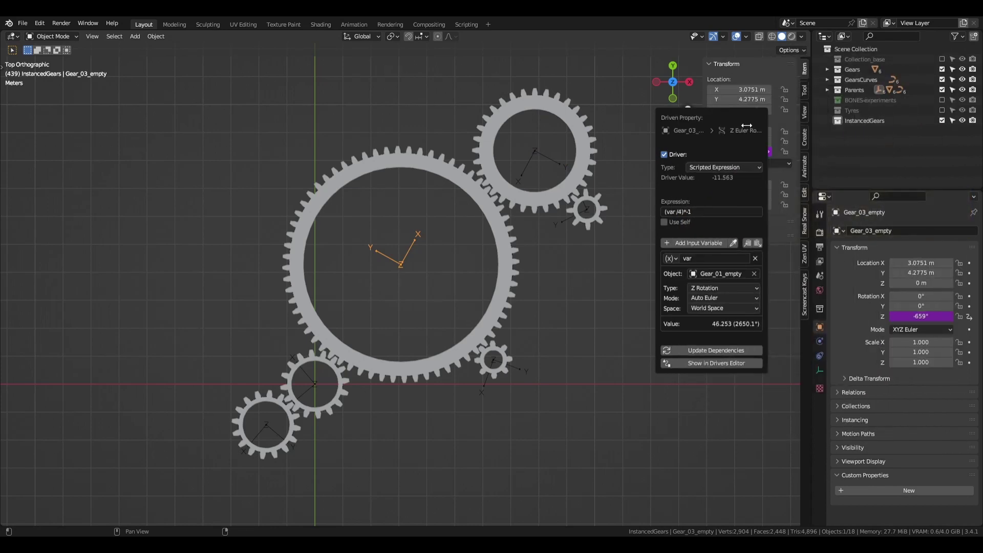
pyautogui.rightClick(717, 153)
pyautogui.click(717, 153)
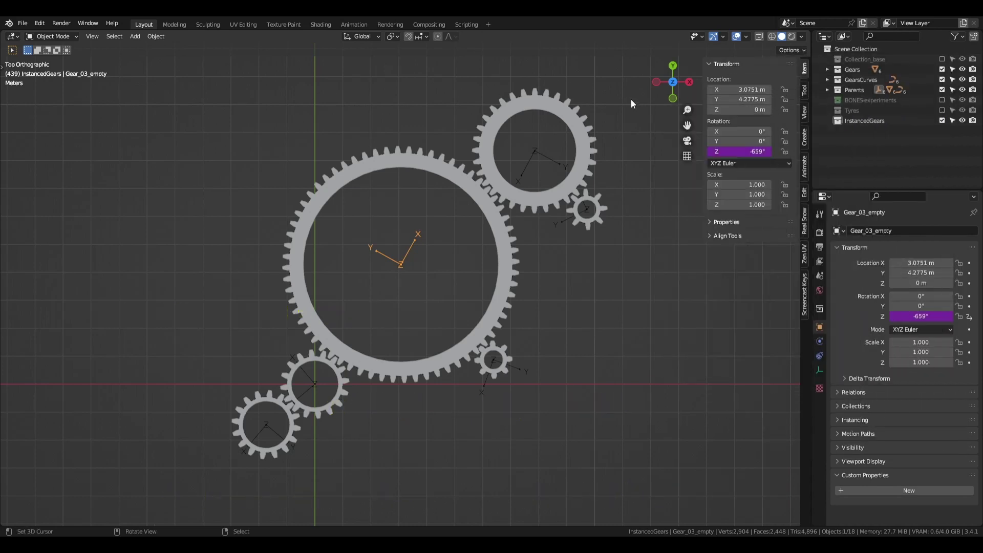
# - Drive Gear_05_empty's Z rotation from Gear_03_empty's Z rotation using (var*2)*-1, then reselect the large gear
pyautogui.click(534, 152)
pyautogui.rightClick(731, 151)
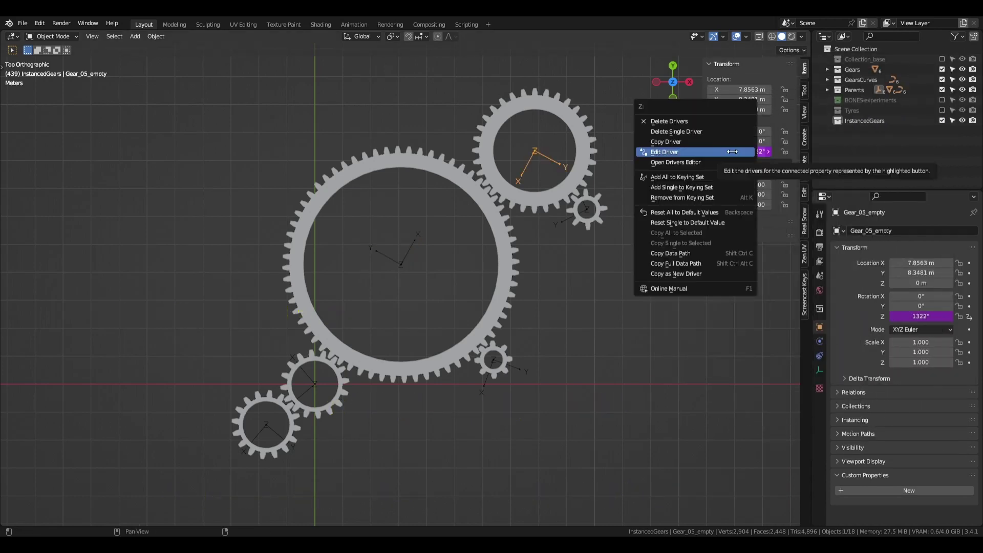
pyautogui.click(731, 152)
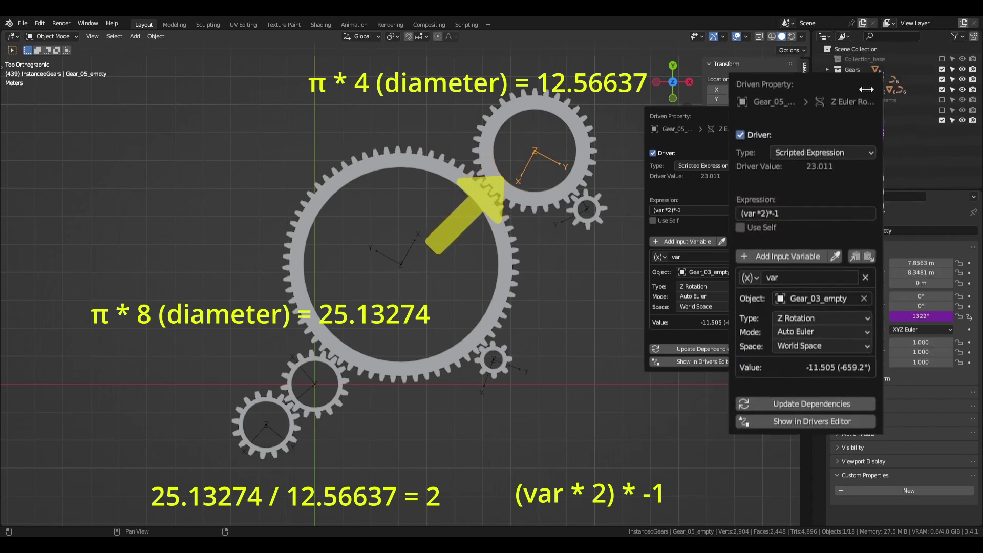
pyautogui.click(406, 254)
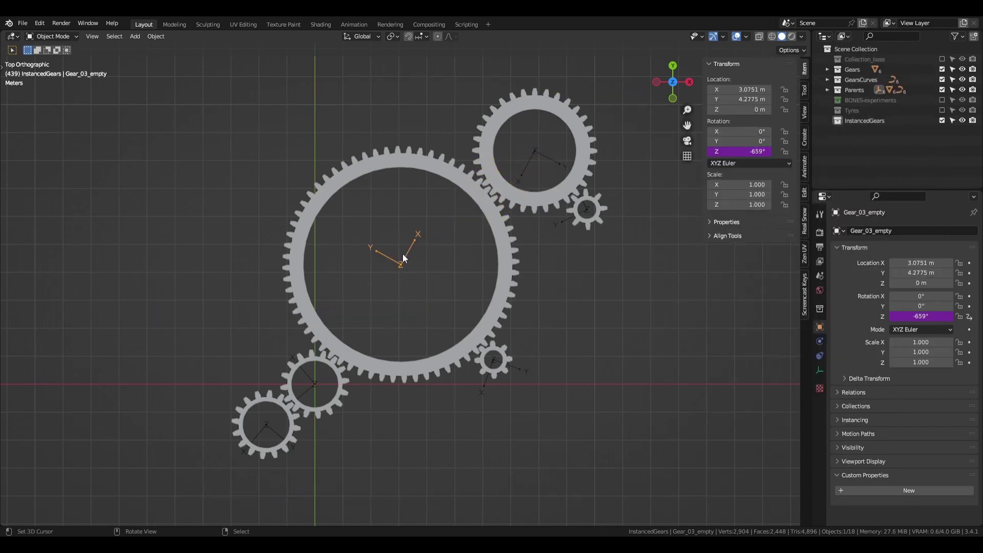